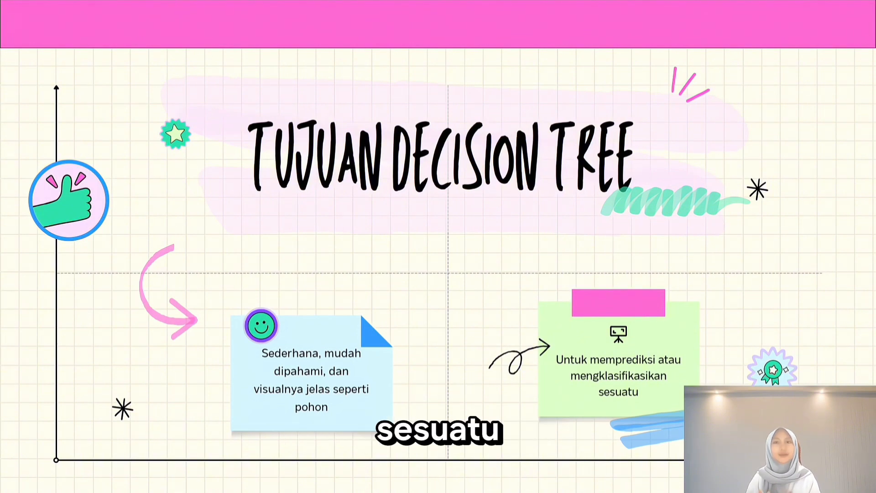
{"action": "key", "text": "Escape"}
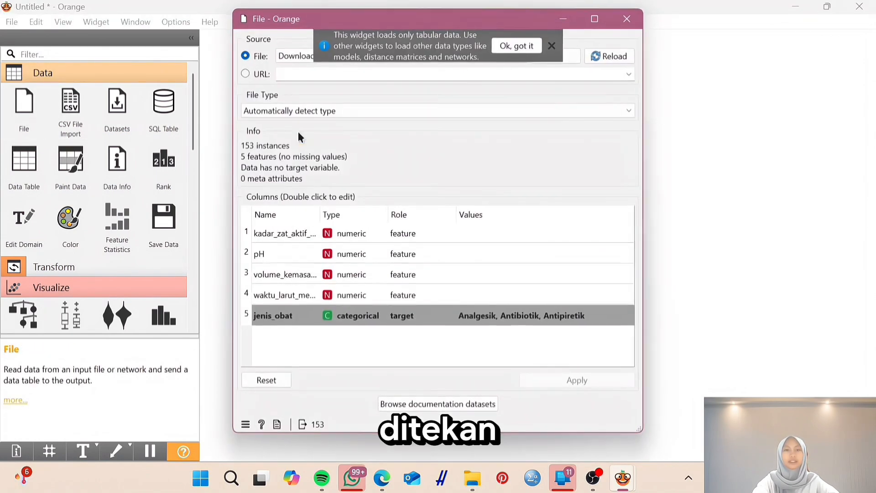
- Load dataset_farmasi_decicion-tree 1.tab from the Downloads folder into the File widget
{"action": "double_click", "coordinate": [301, 132]}
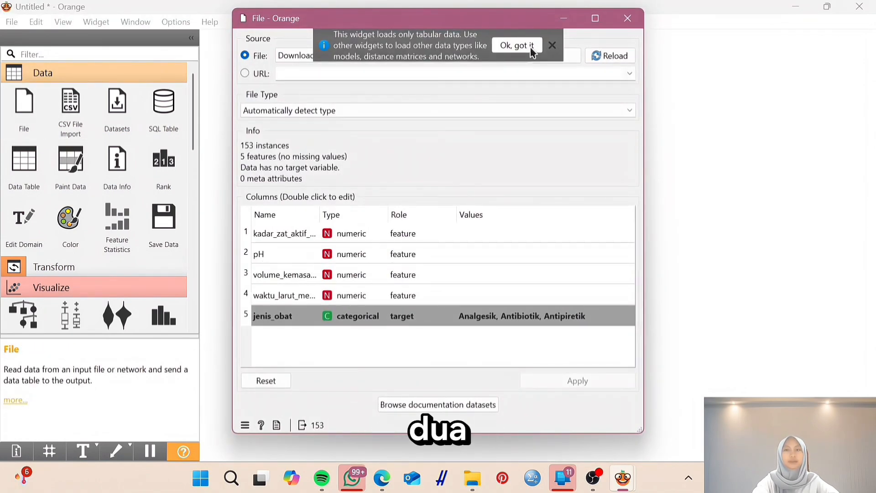
{"action": "left_click", "coordinate": [552, 45]}
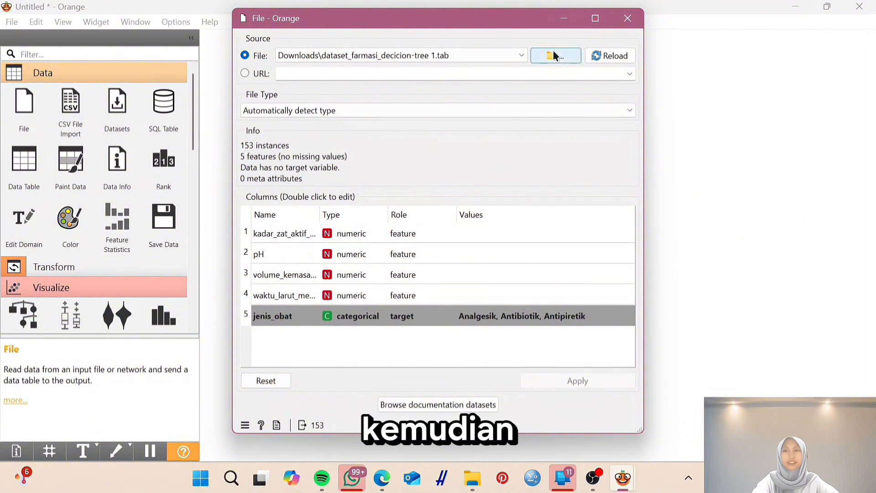
{"action": "left_click", "coordinate": [555, 57]}
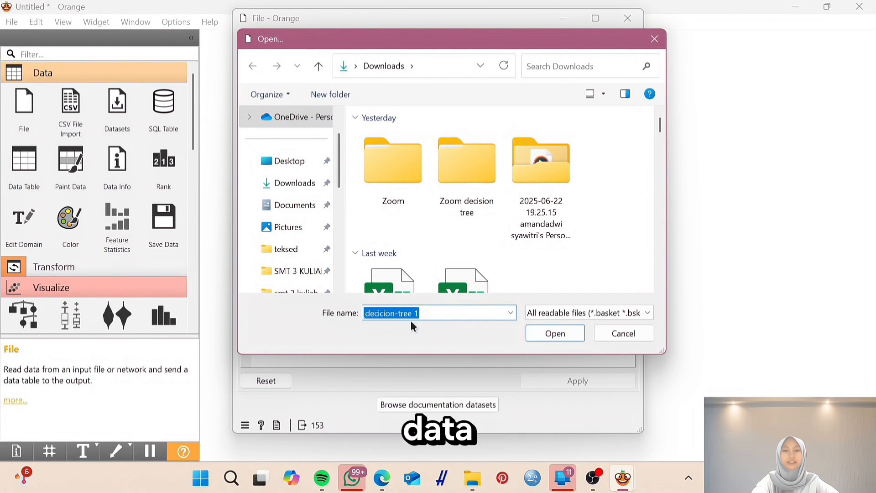
{"action": "left_click", "coordinate": [552, 336]}
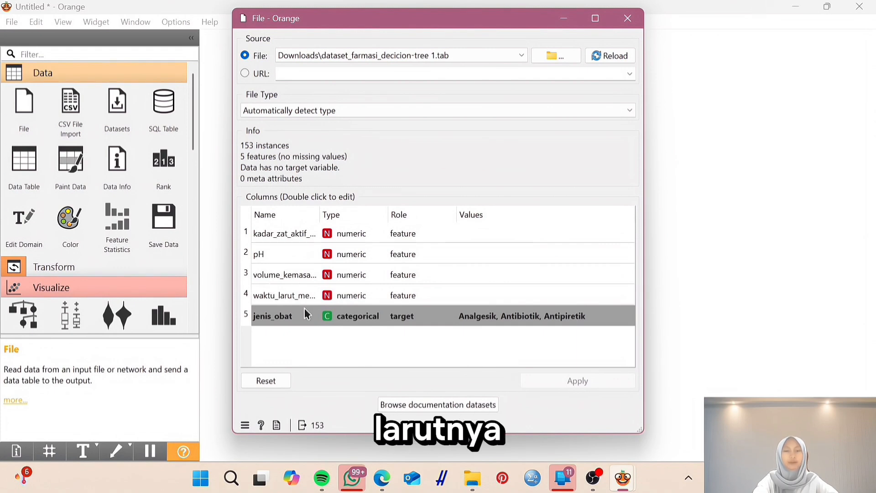
{"action": "left_click", "coordinate": [627, 18]}
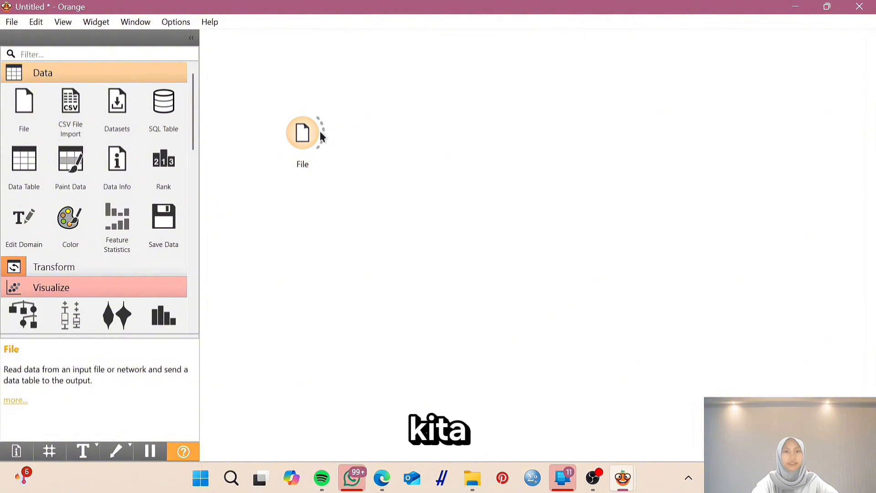
- Add a Tree widget fed by the File widget's data and review its parameters
{"action": "left_click_drag", "start_coordinate": [320, 131], "coordinate": [400, 147]}
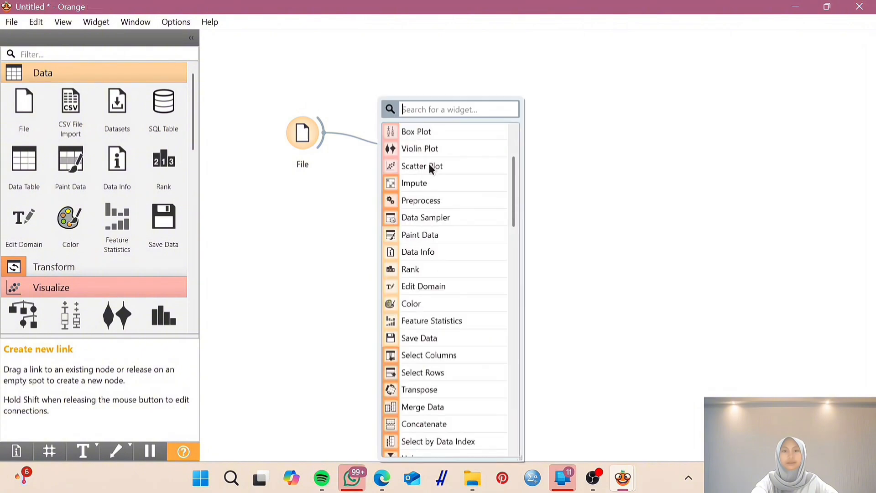
{"action": "type", "text": "tree"}
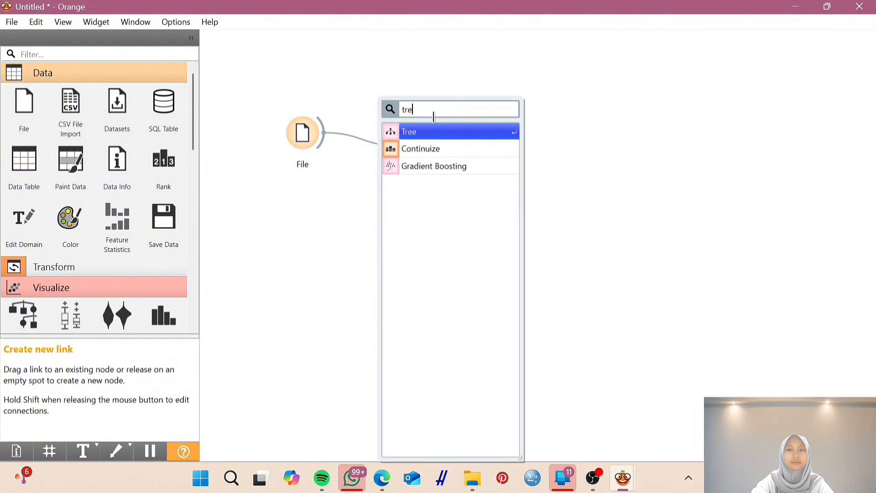
{"action": "left_click", "coordinate": [433, 132]}
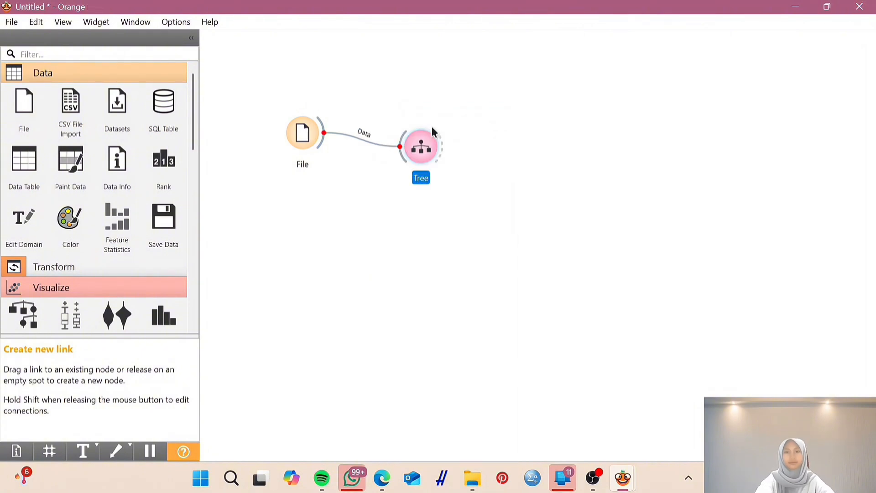
{"action": "double_click", "coordinate": [420, 145]}
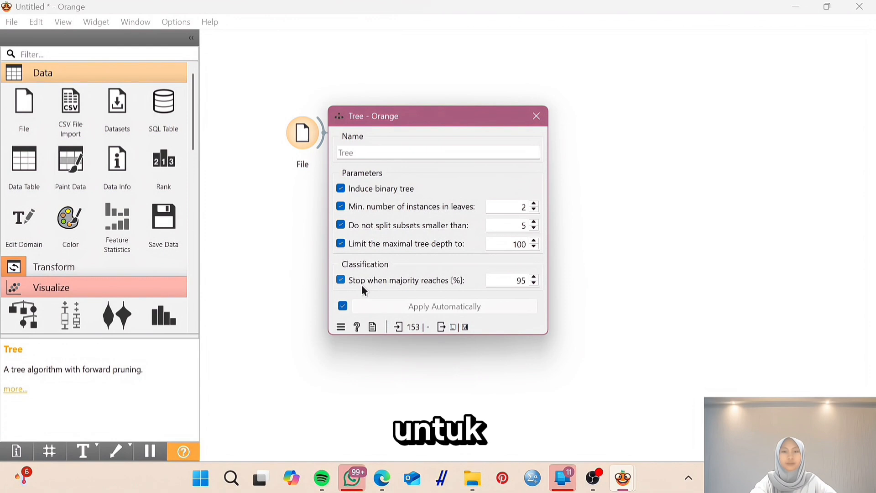
{"action": "left_click", "coordinate": [536, 116]}
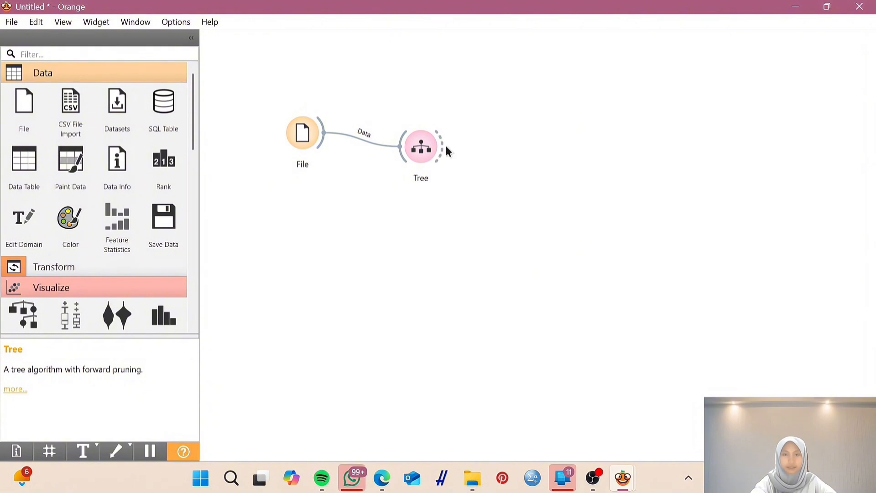
- Attach a Tree Viewer to the Tree widget's output and a Scatter Plot to the Tree Viewer
{"action": "left_click_drag", "start_coordinate": [446, 150], "coordinate": [505, 150]}
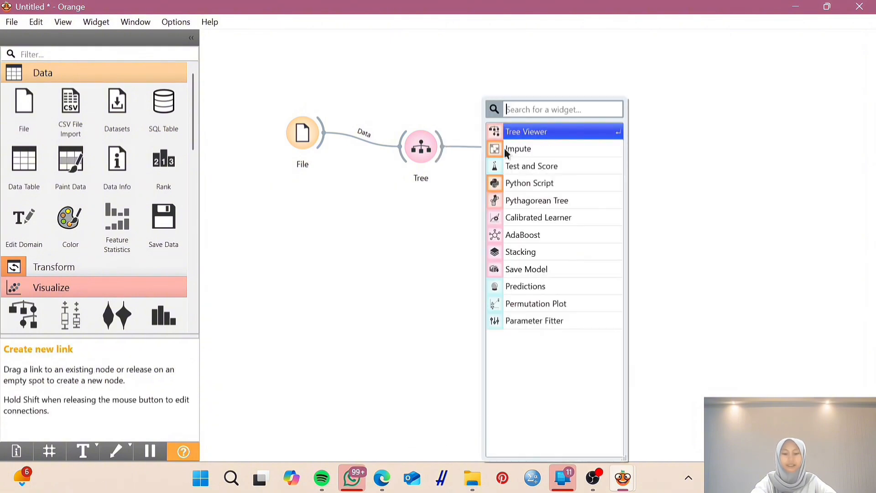
{"action": "left_click", "coordinate": [535, 134]}
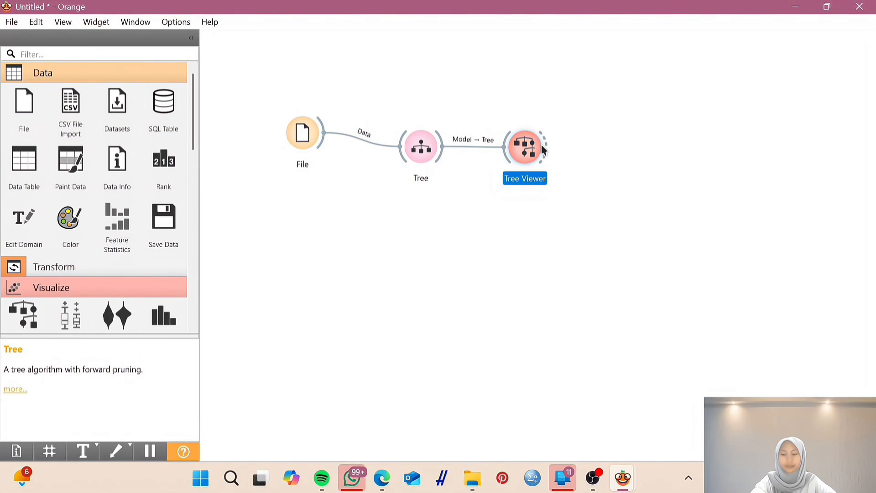
{"action": "left_click_drag", "start_coordinate": [545, 147], "coordinate": [596, 101]}
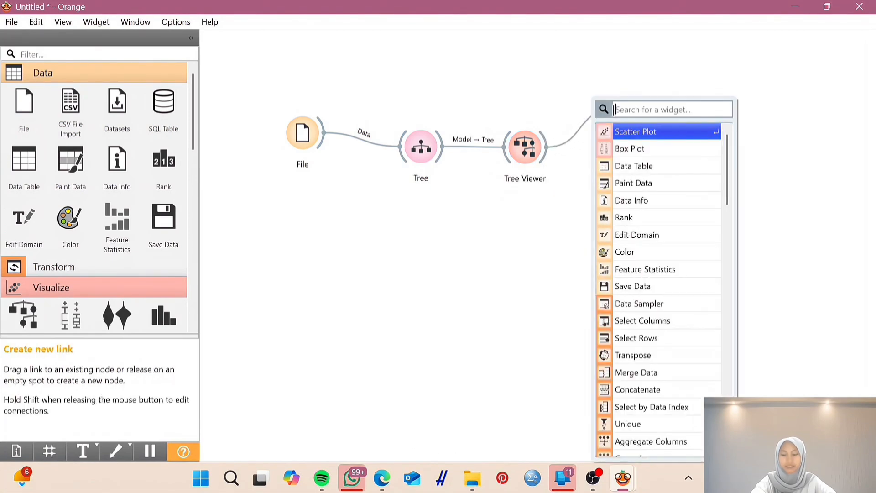
{"action": "left_click", "coordinate": [632, 132]}
- Link Tree Viewer's Data output to Scatter Plot's Data input and its Selected Data output to Data Subset
{"action": "double_click", "coordinate": [575, 126]}
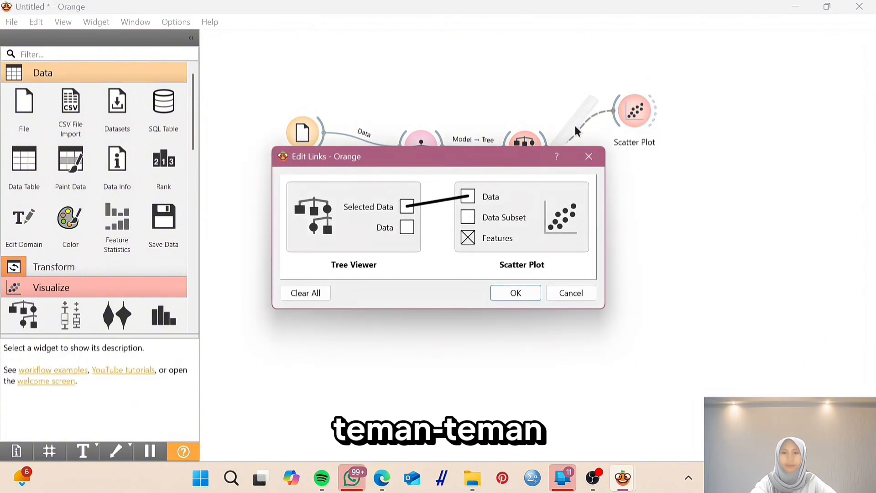
{"action": "left_click_drag", "start_coordinate": [408, 231], "coordinate": [469, 201]}
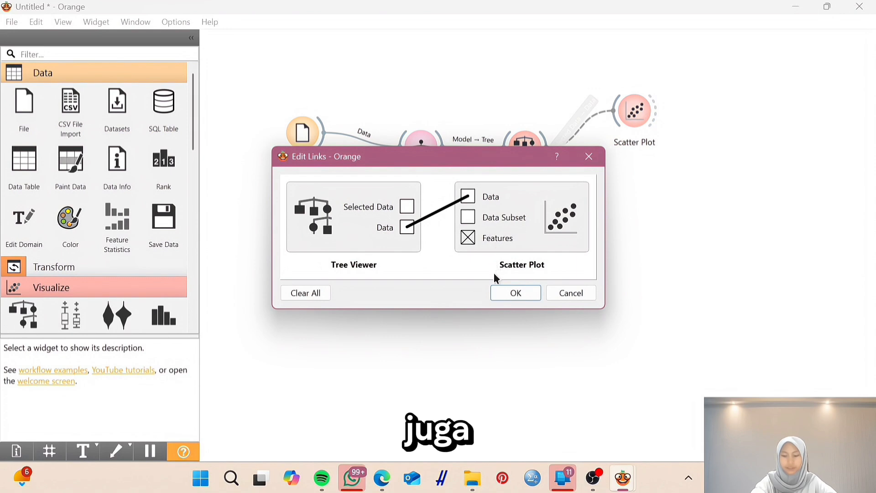
{"action": "left_click", "coordinate": [510, 297]}
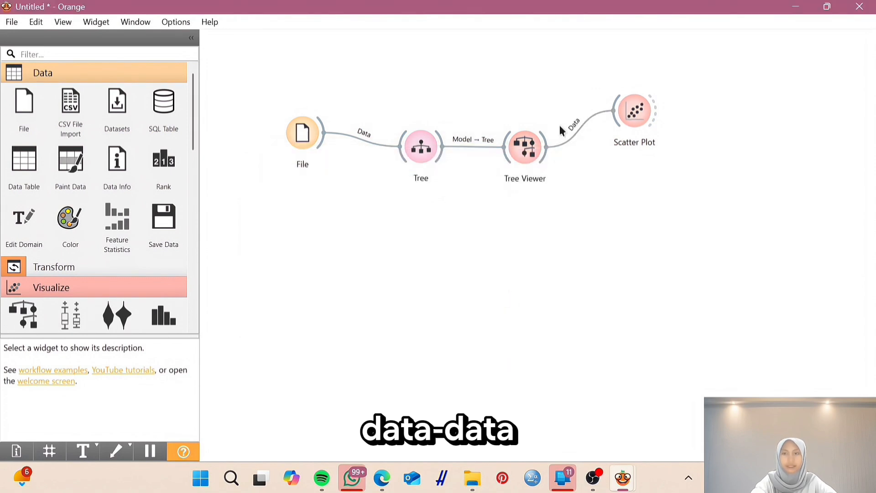
{"action": "left_click_drag", "start_coordinate": [544, 146], "coordinate": [629, 110]}
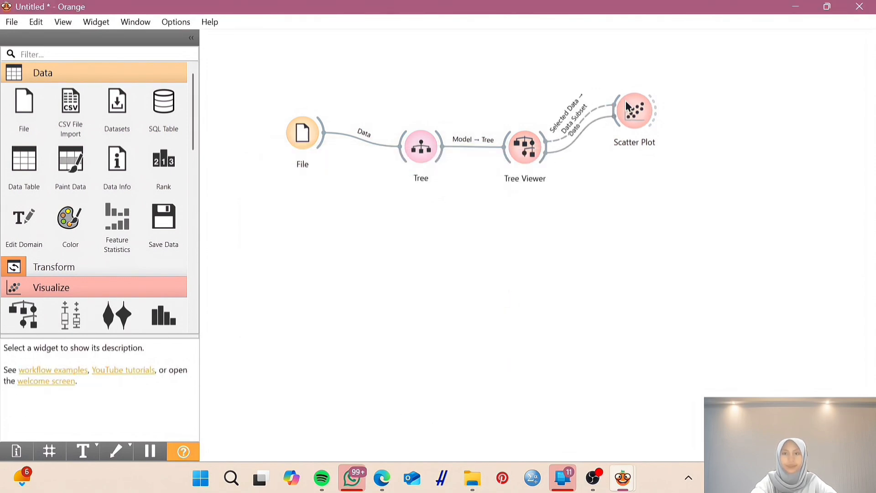
{"action": "double_click", "coordinate": [574, 116]}
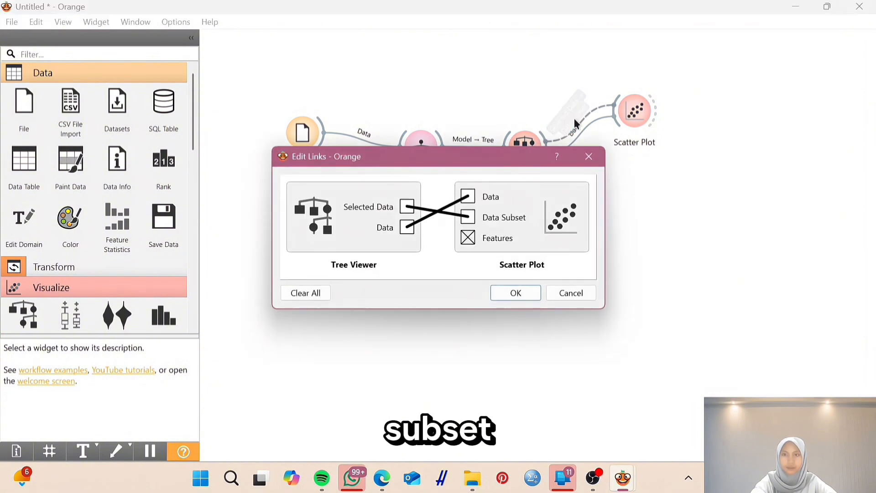
{"action": "left_click", "coordinate": [512, 292]}
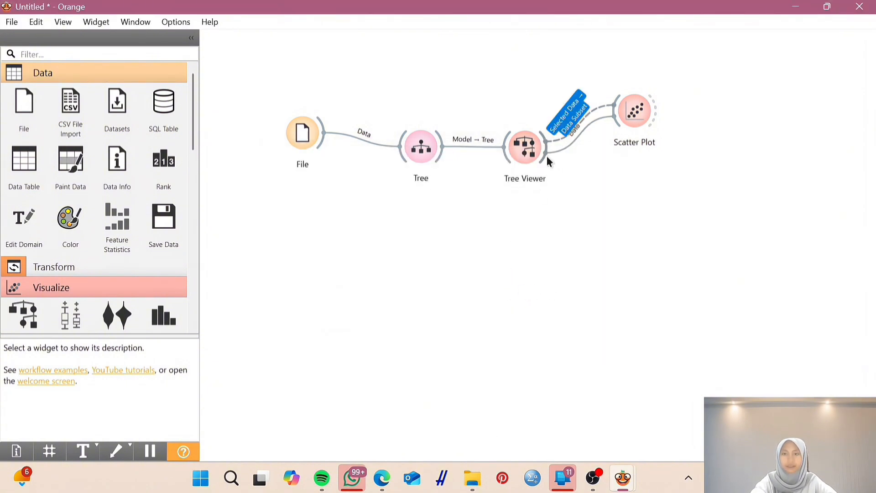
- Add a Box Plot to the Tree Viewer and link the viewer's Data output to the plot's Data input
{"action": "left_click_drag", "start_coordinate": [544, 156], "coordinate": [613, 198]}
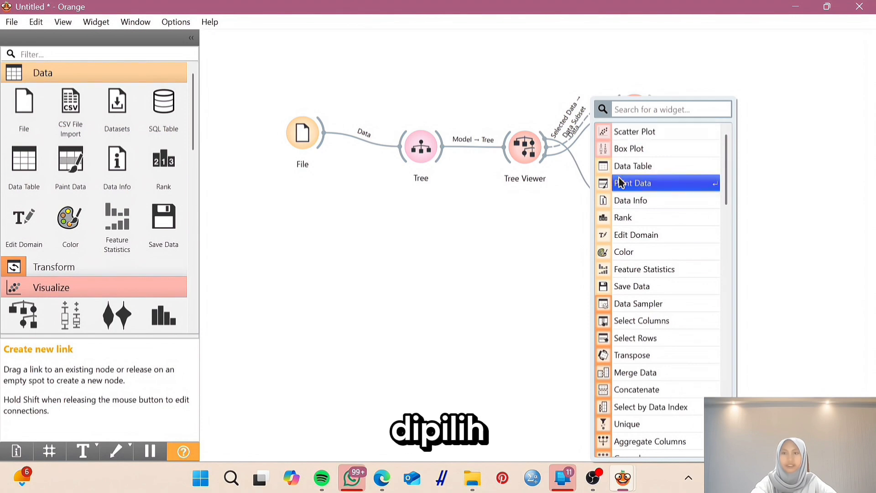
{"action": "left_click", "coordinate": [623, 152]}
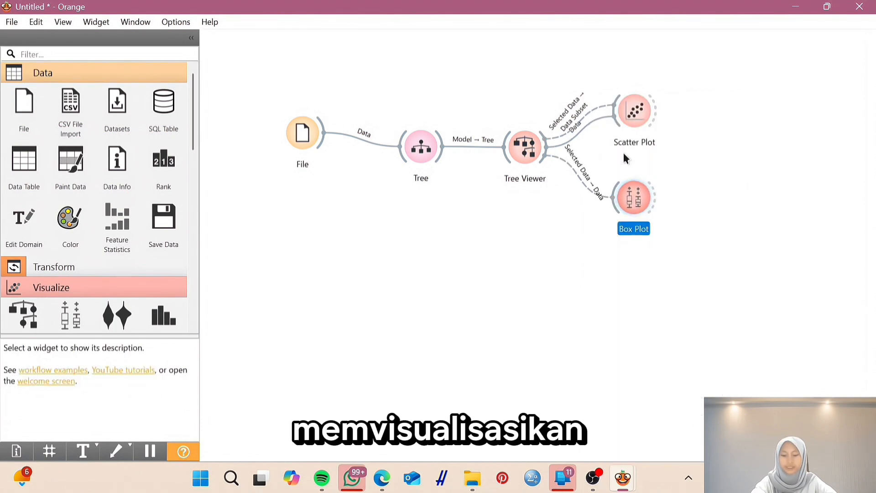
{"action": "left_click", "coordinate": [580, 168]}
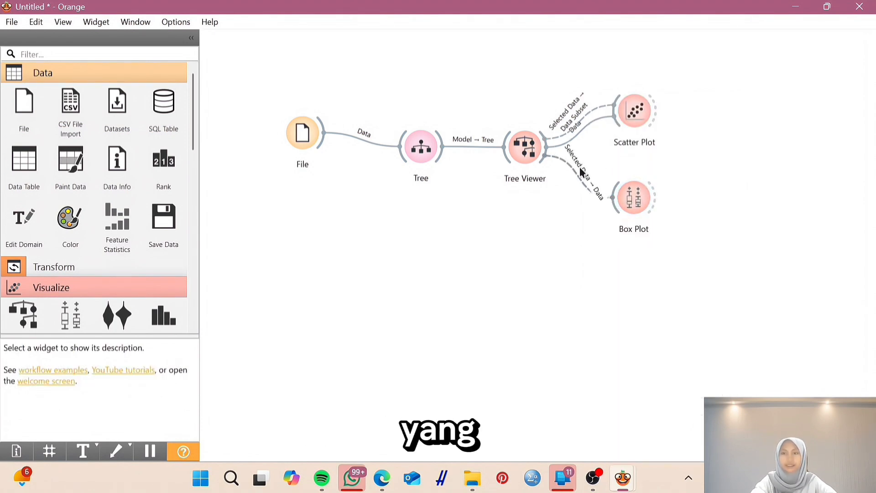
{"action": "double_click", "coordinate": [580, 168]}
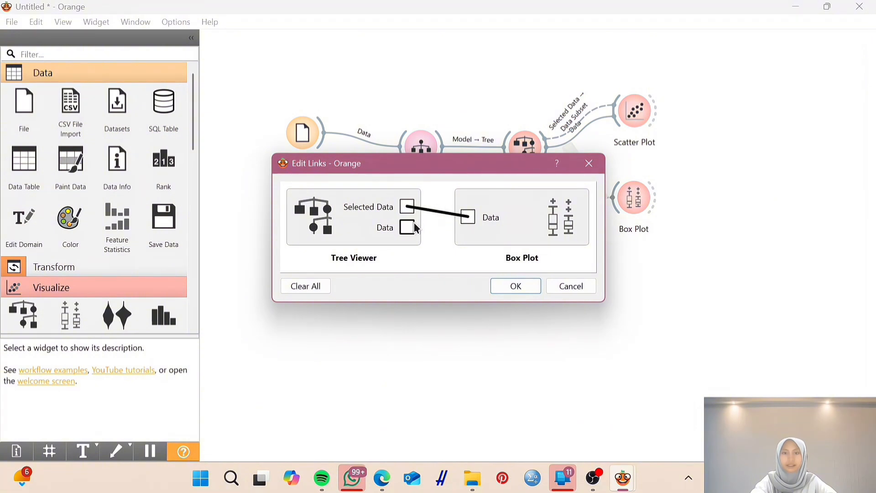
{"action": "left_click_drag", "start_coordinate": [406, 227], "coordinate": [467, 216]}
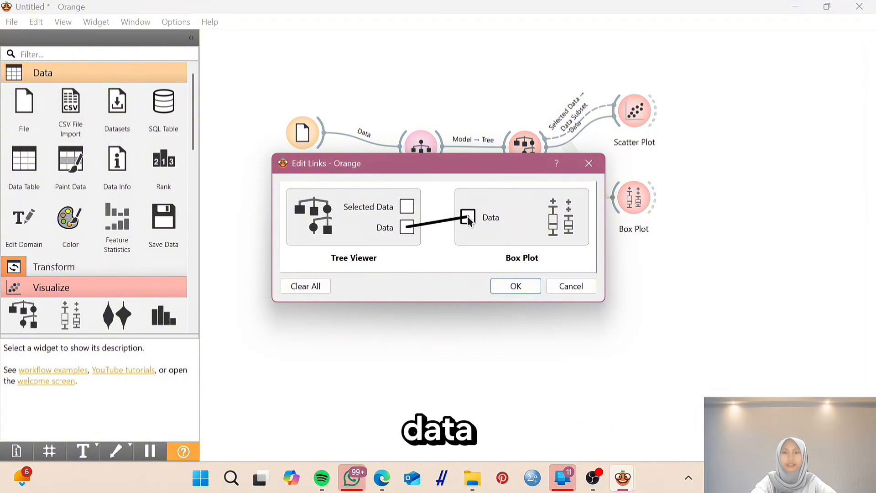
{"action": "left_click", "coordinate": [516, 285]}
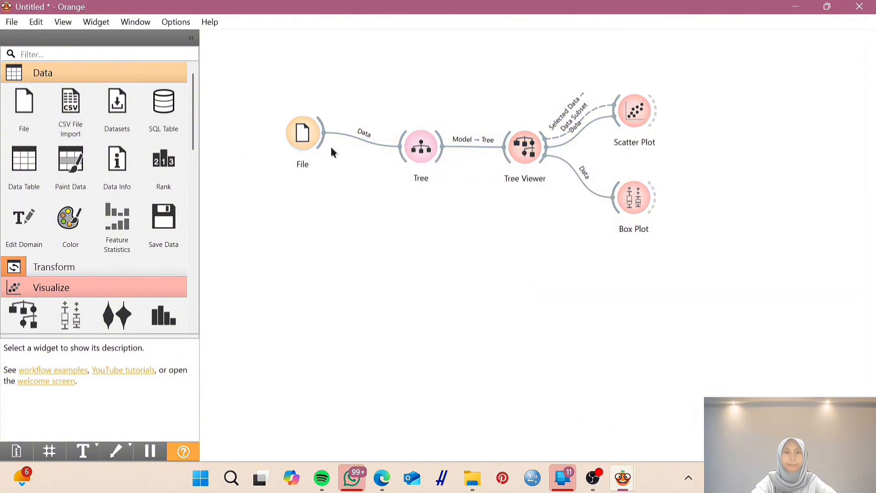
- Add a Heat Map widget fed directly by the File widget's data
{"action": "left_click_drag", "start_coordinate": [320, 141], "coordinate": [543, 338]}
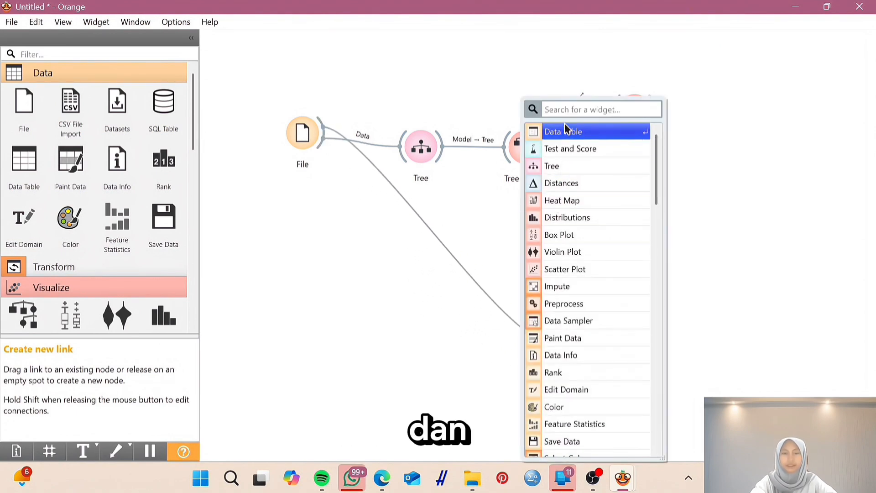
{"action": "type", "text": "heat map"}
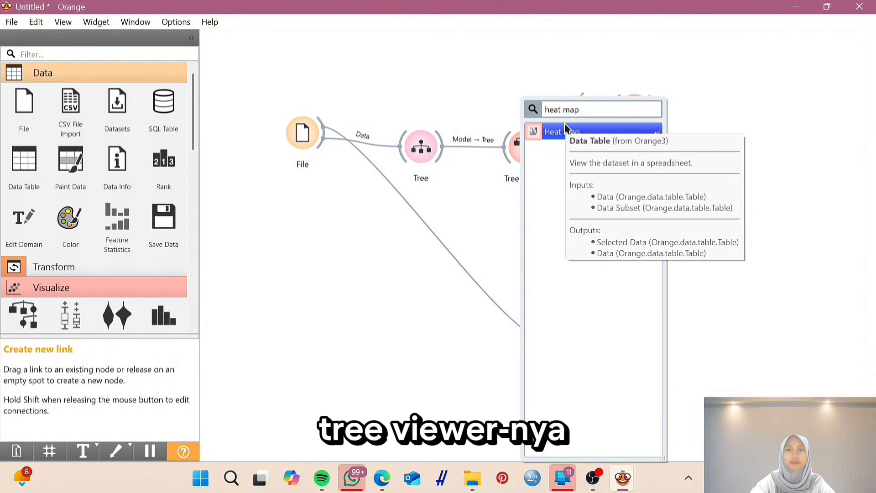
{"action": "left_click", "coordinate": [559, 134]}
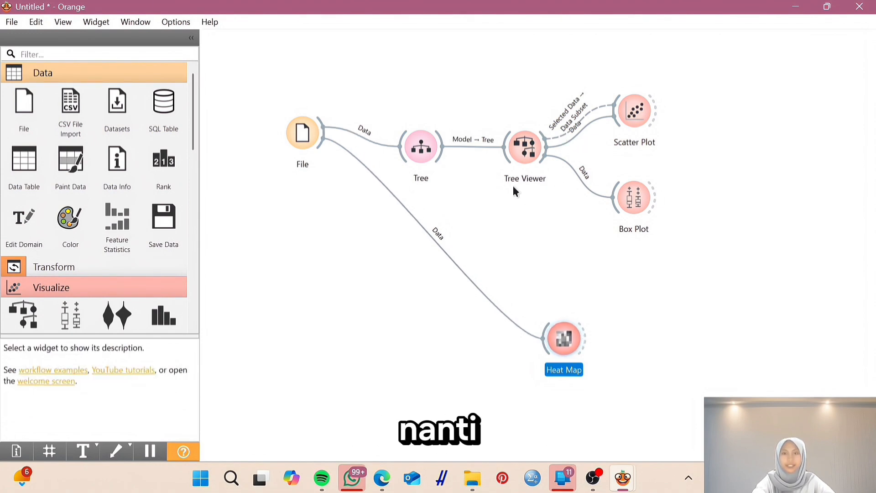
- Check the Tree widget's parameters, then examine the splits and class distributions of jenis_obat throughout the decision tree in Tree Viewer
{"action": "double_click", "coordinate": [413, 142]}
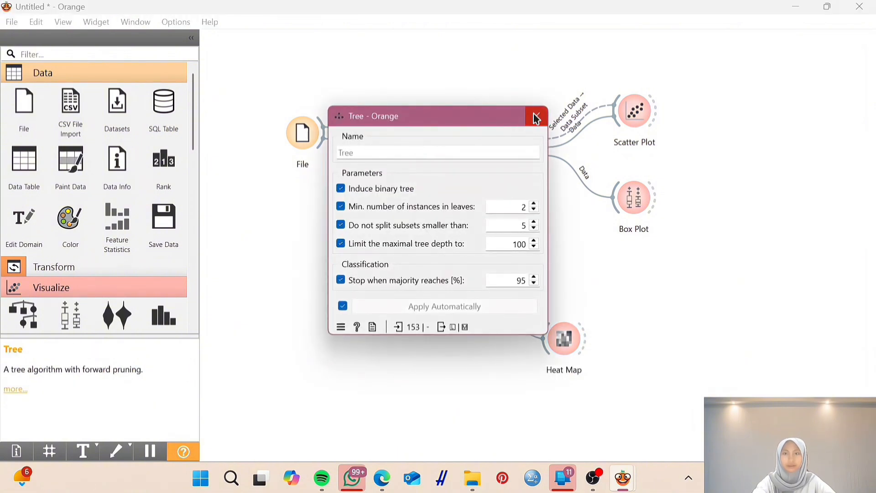
{"action": "left_click", "coordinate": [534, 115]}
{"action": "double_click", "coordinate": [520, 153]}
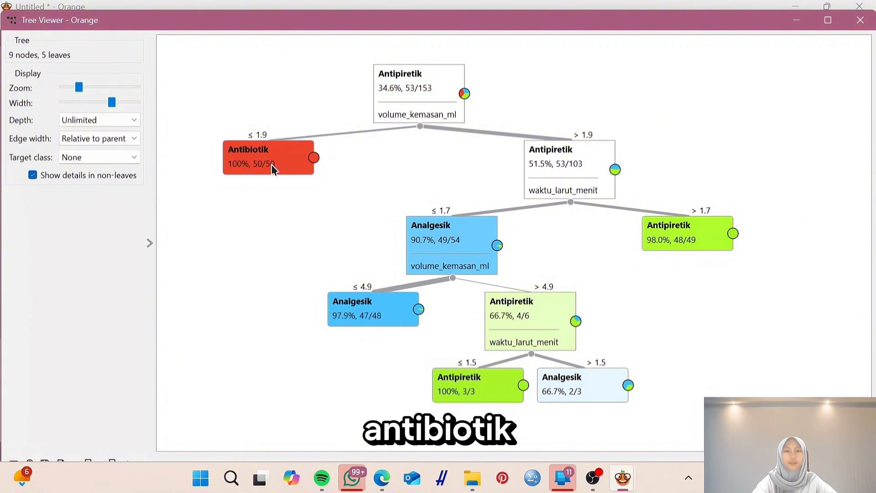
{"action": "mouse_move", "coordinate": [271, 167]}
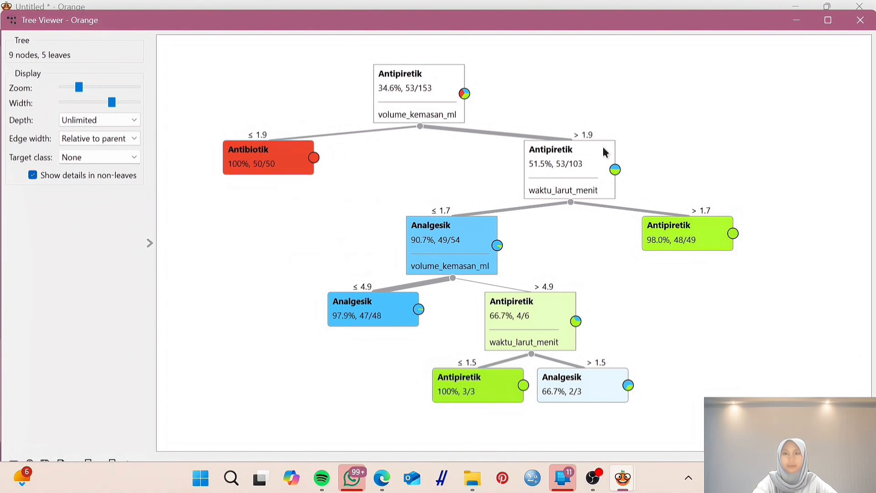
{"action": "mouse_move", "coordinate": [604, 153]}
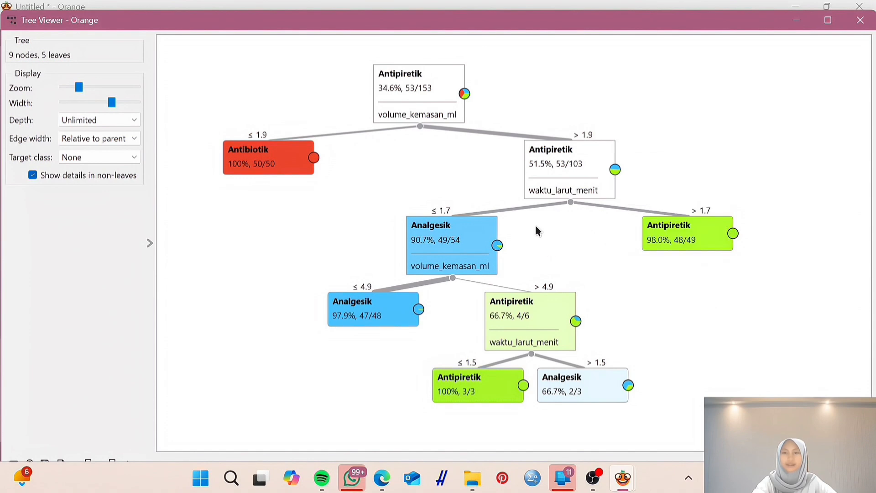
{"action": "mouse_move", "coordinate": [553, 201]}
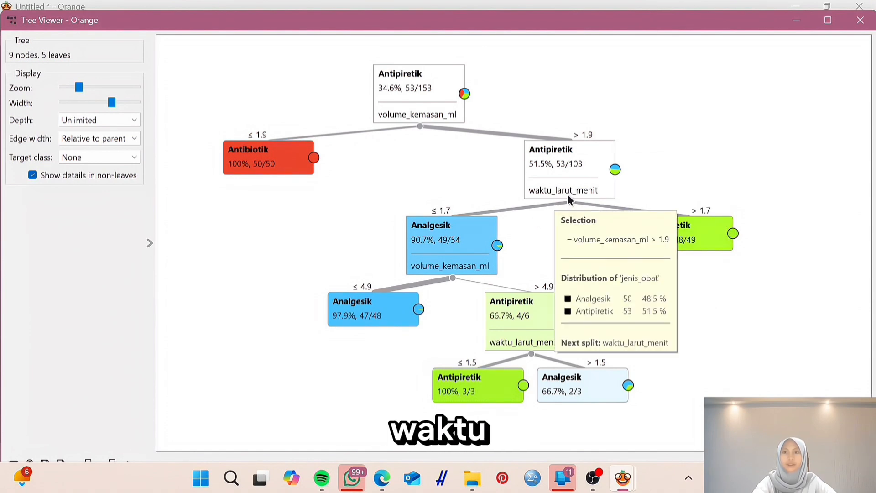
{"action": "mouse_move", "coordinate": [480, 242]}
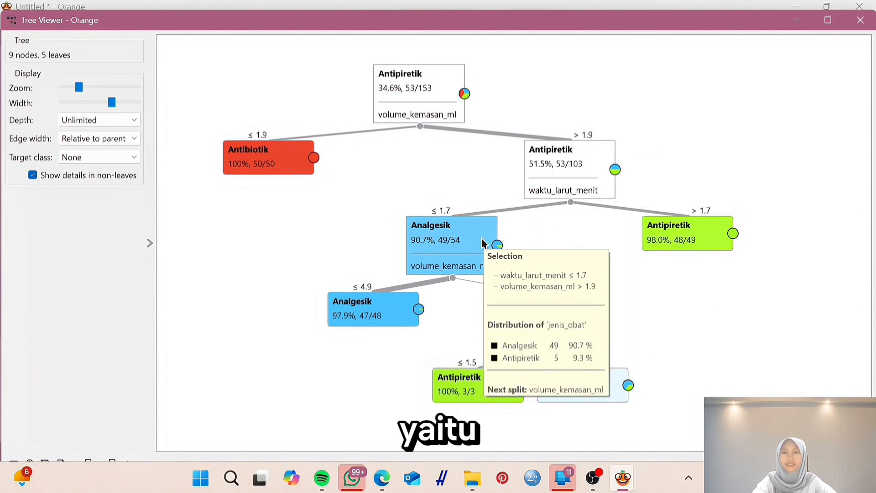
{"action": "mouse_move", "coordinate": [692, 241]}
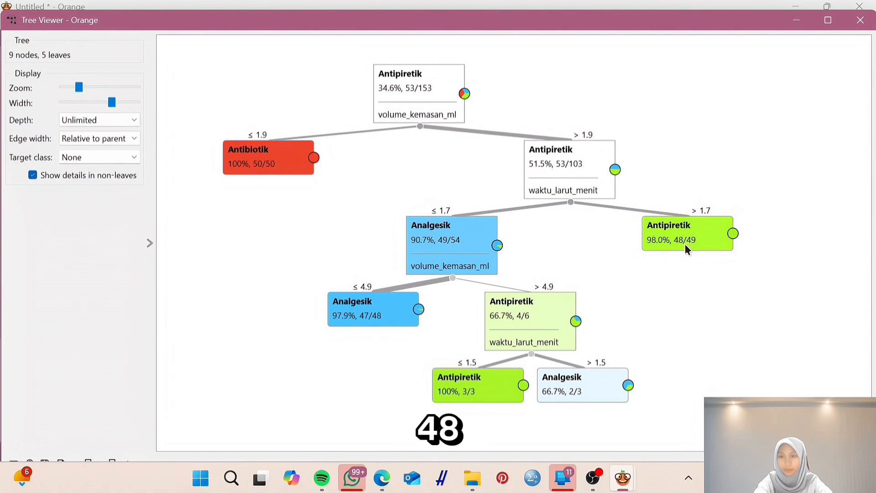
{"action": "mouse_move", "coordinate": [697, 249]}
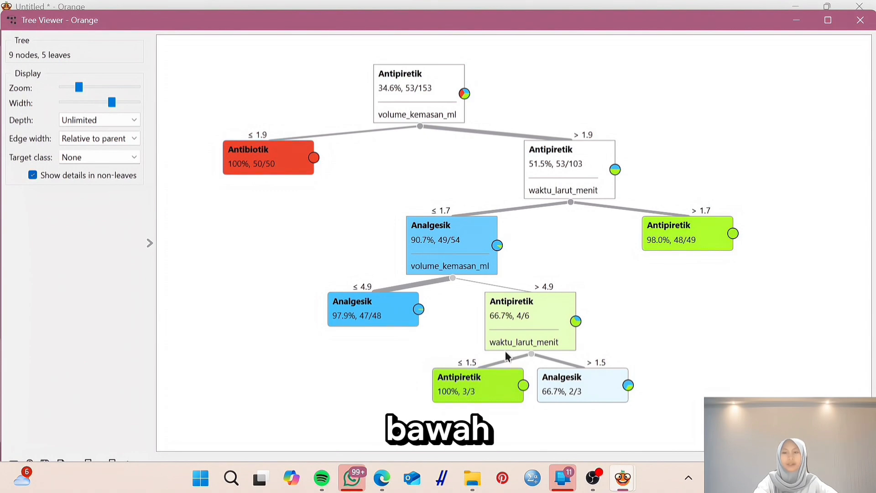
{"action": "mouse_move", "coordinate": [539, 360]}
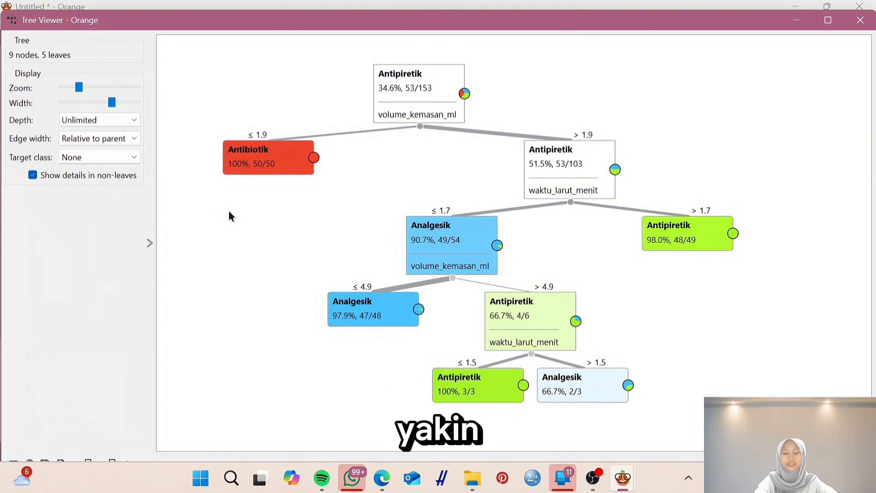
{"action": "left_click", "coordinate": [860, 21]}
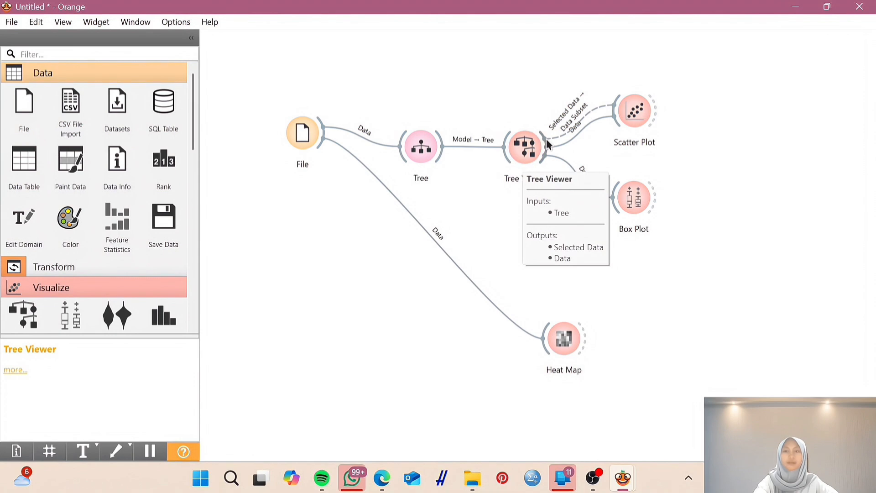
- Examine the scatter plot of kadar_zat_aktif_mg against pH and the box plot of kadar_zat_aktif_mg grouped by jenis_obat
{"action": "double_click", "coordinate": [629, 118]}
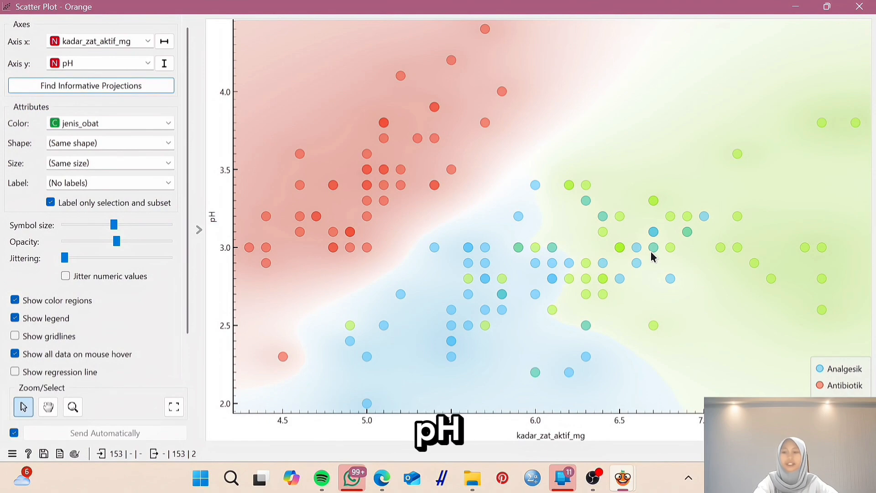
{"action": "left_click", "coordinate": [859, 7]}
{"action": "double_click", "coordinate": [641, 201]}
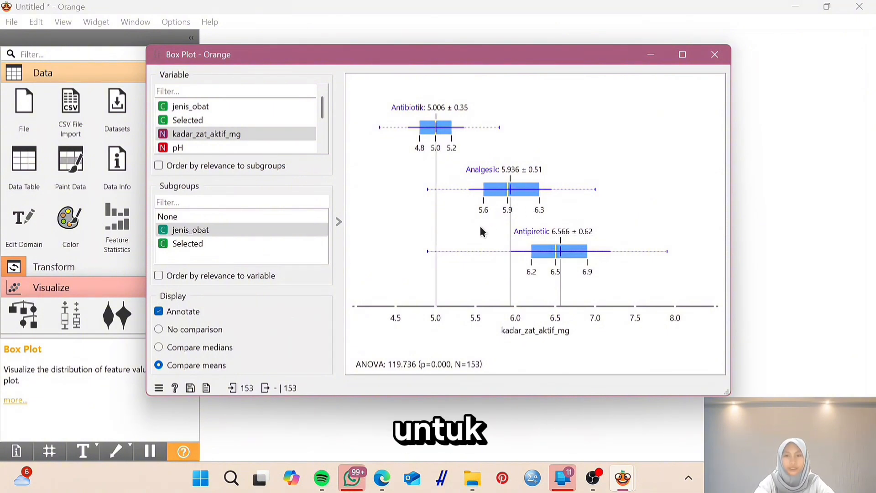
{"action": "left_click", "coordinate": [444, 119]}
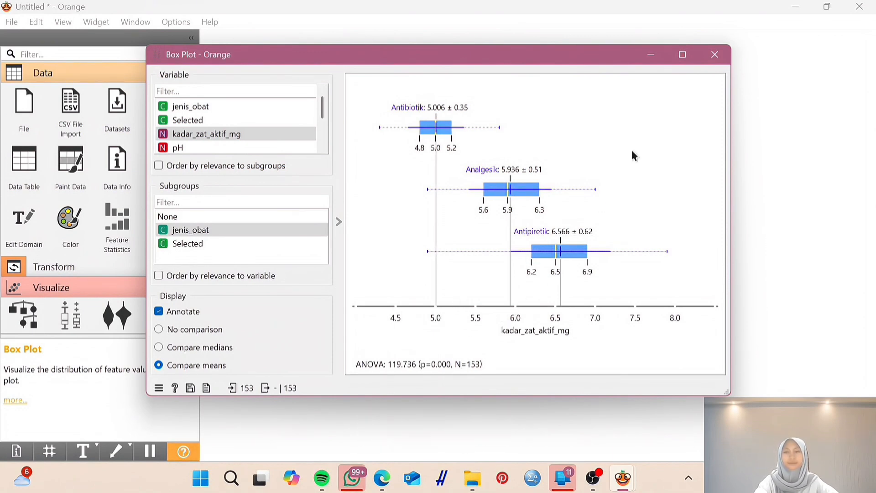
{"action": "left_click", "coordinate": [711, 58]}
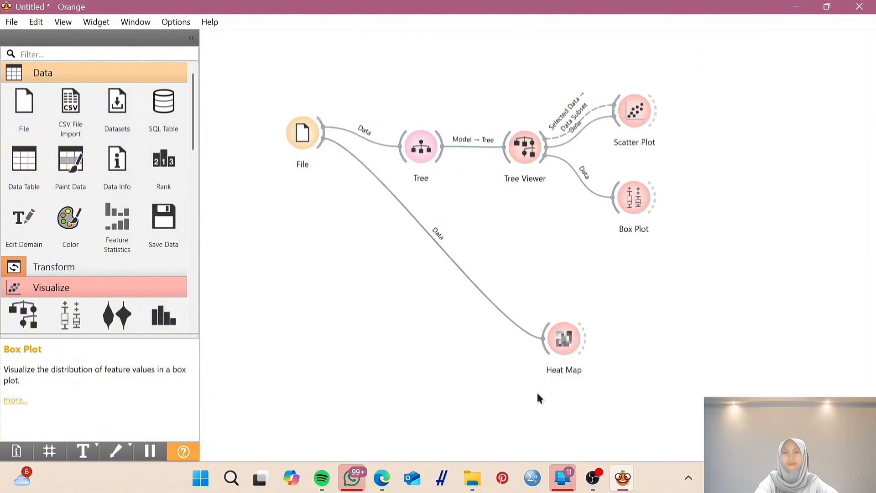
- Inspect the Heat Map's feature values across the Analgesik, Antibiotik and Antipiretik rows, and close it
{"action": "left_click", "coordinate": [569, 338]}
{"action": "double_click", "coordinate": [565, 338]}
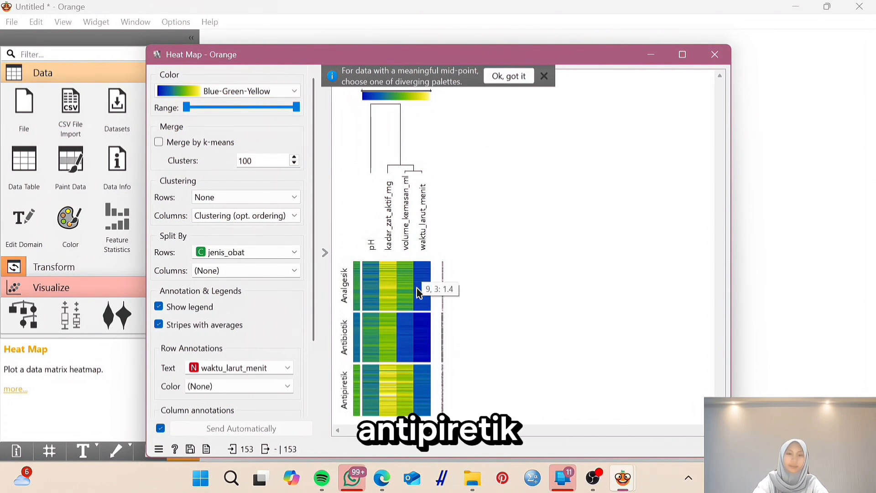
{"action": "mouse_move", "coordinate": [381, 385]}
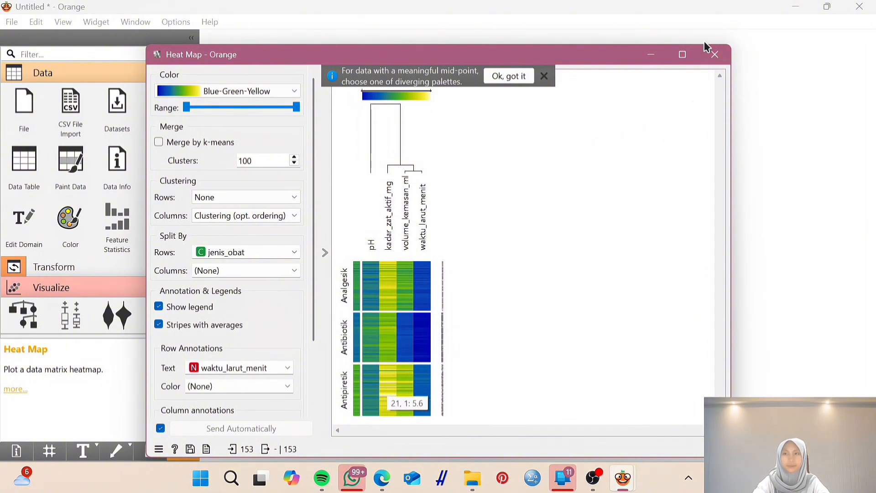
{"action": "left_click", "coordinate": [715, 56]}
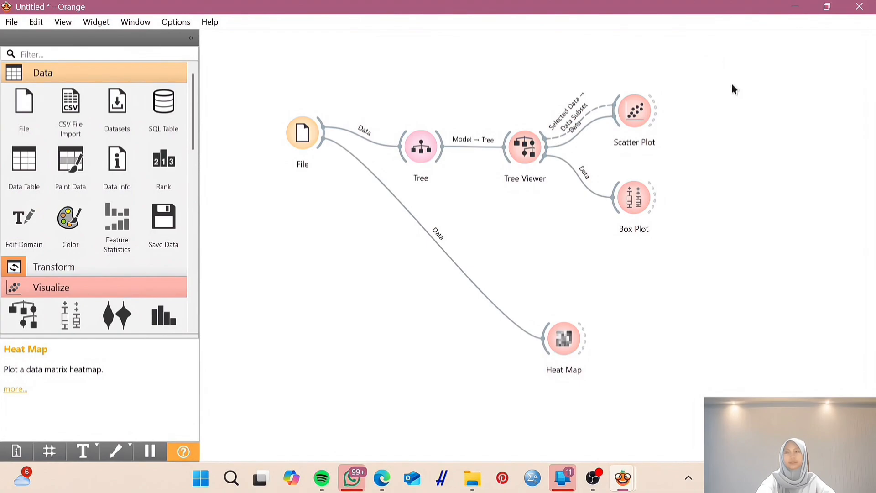